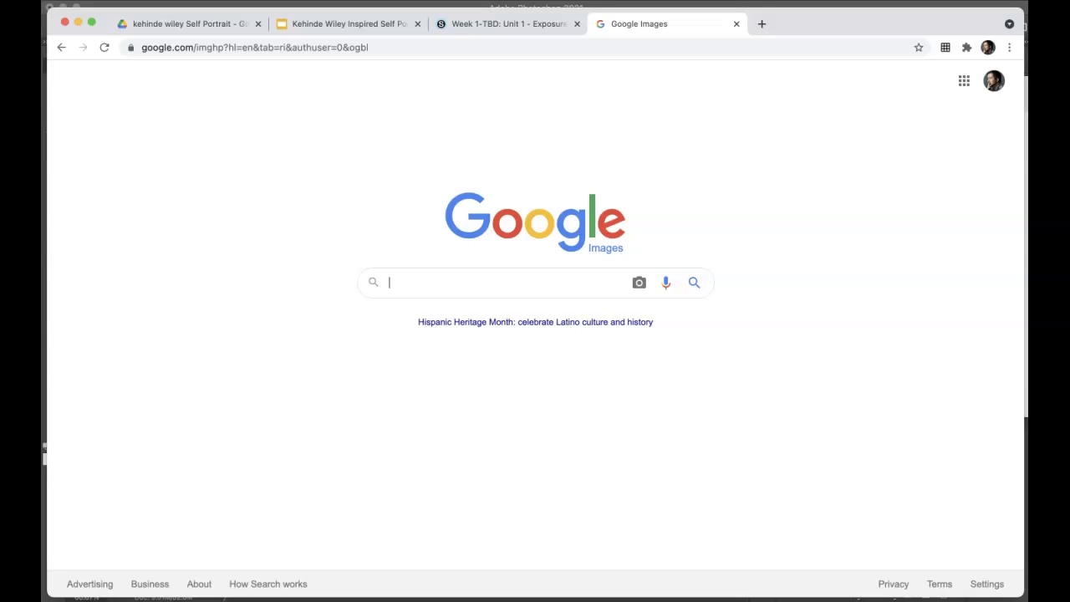
- Search Google Images for "canon ae-1" and filter the results to Large images
type("ca")
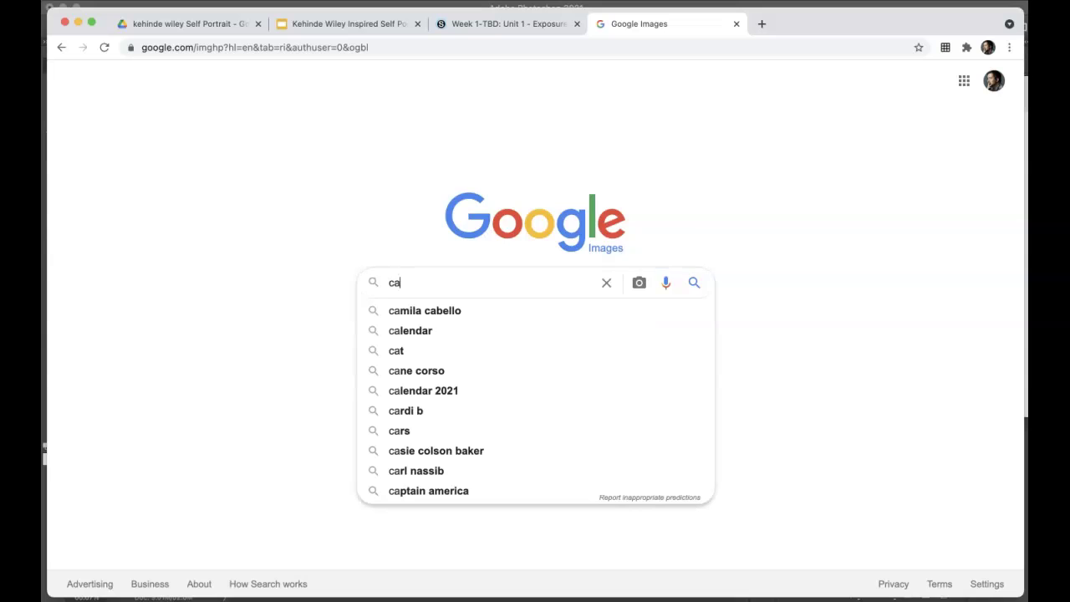
type("non ae-1")
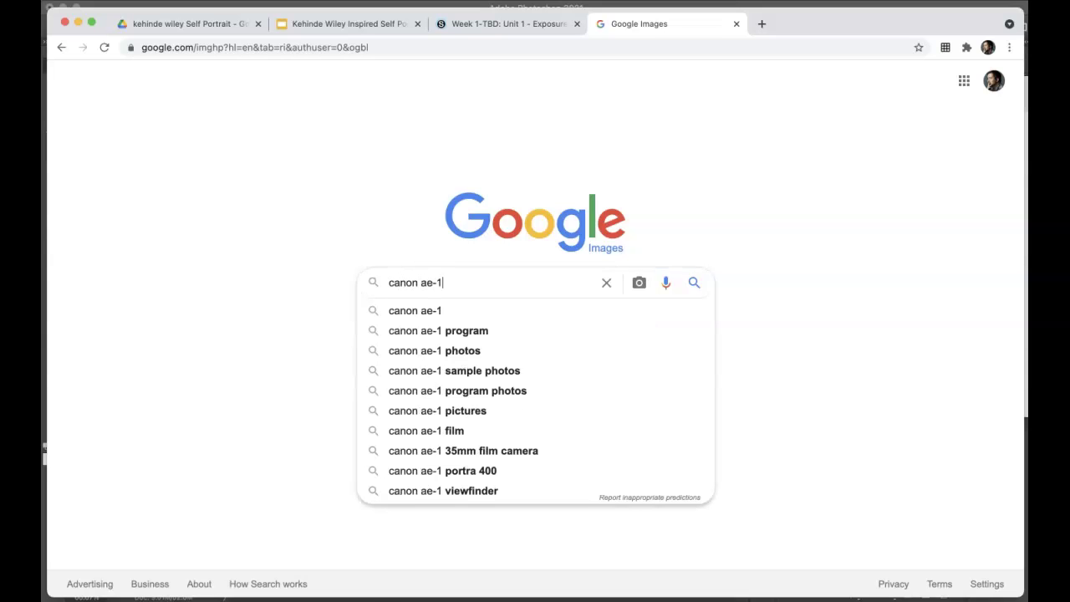
key("Return")
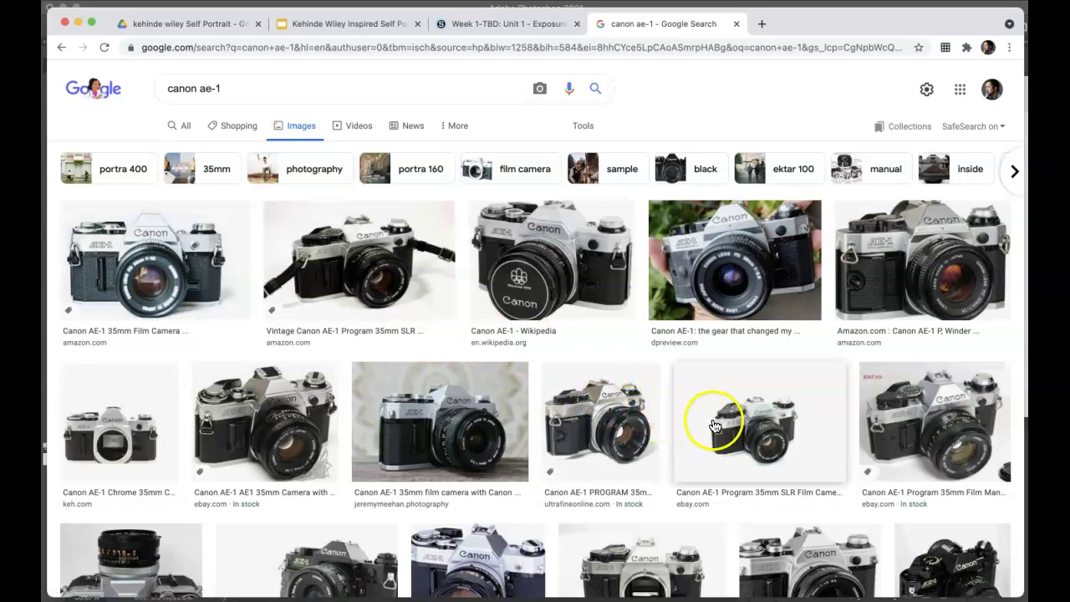
left_click(583, 126)
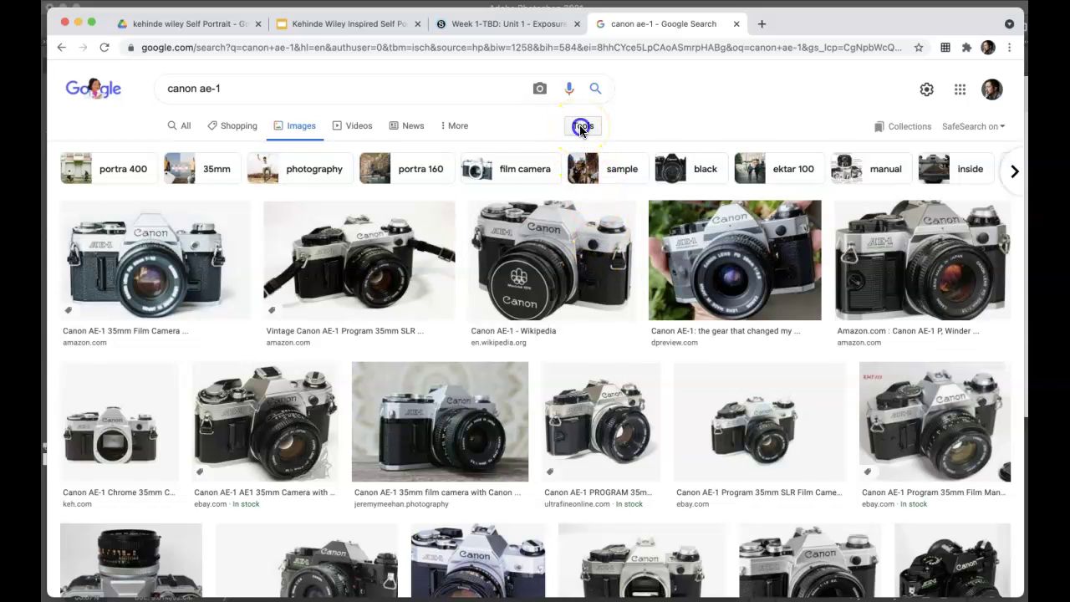
left_click(174, 151)
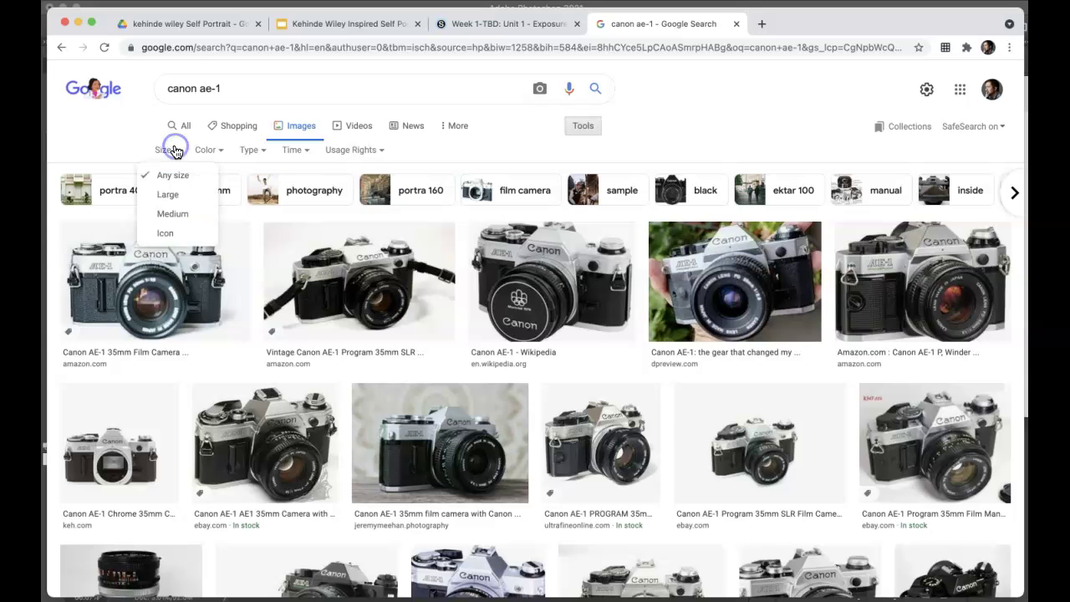
left_click(173, 193)
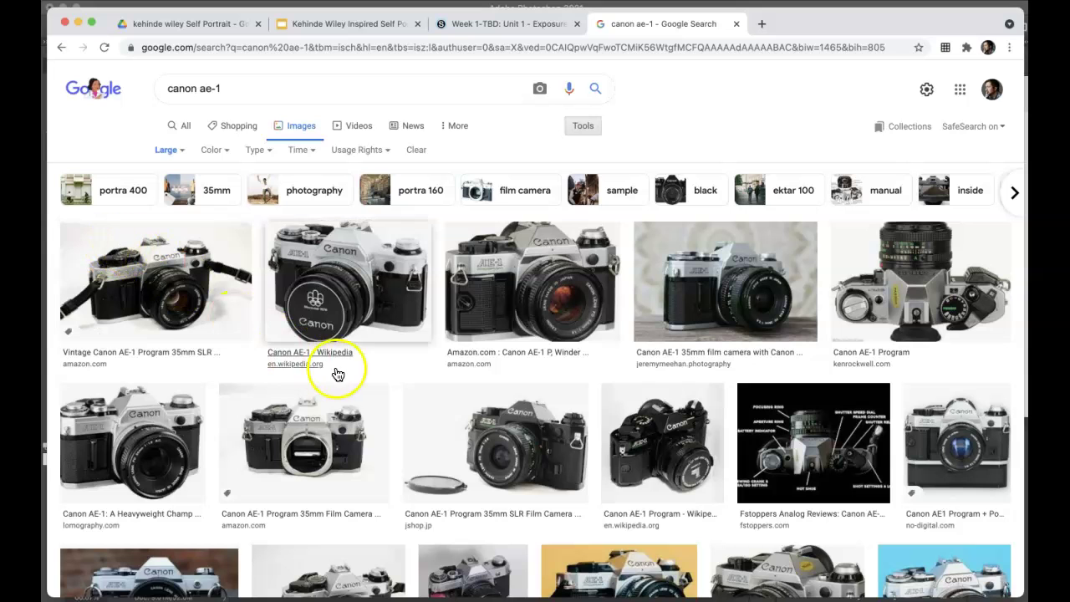
- Open the preview of the Amazon.com Canon AE-1 Program camera picture and copy the image
left_click(518, 310)
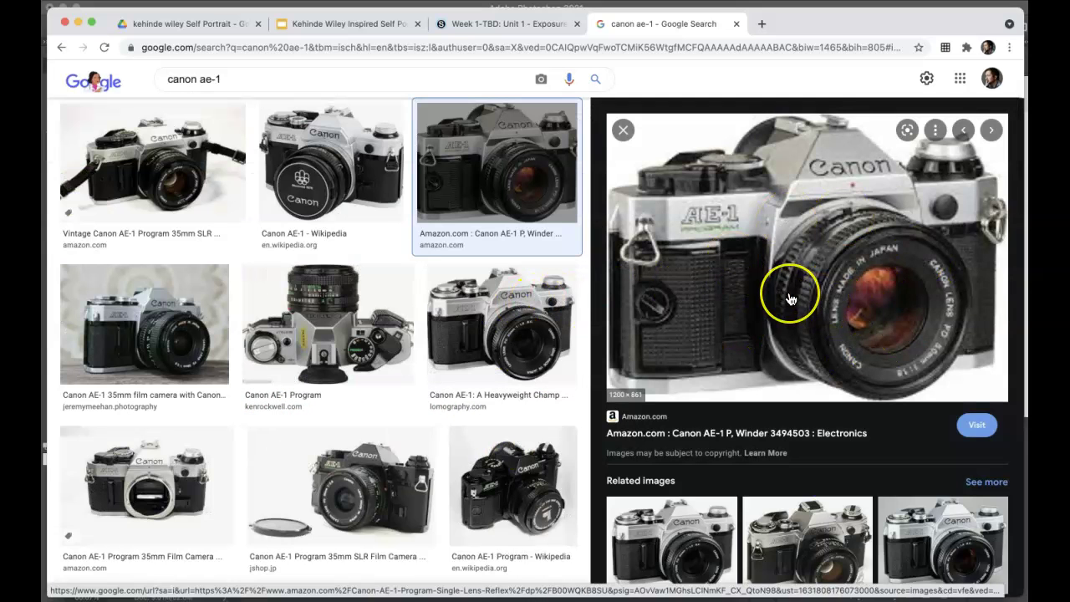
right_click(740, 273)
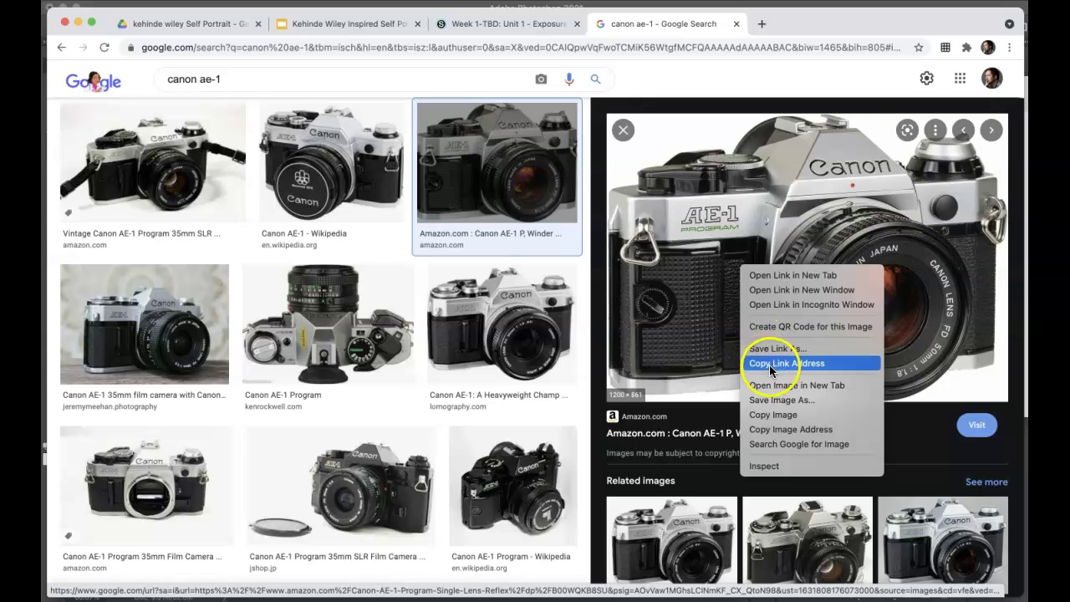
left_click(776, 415)
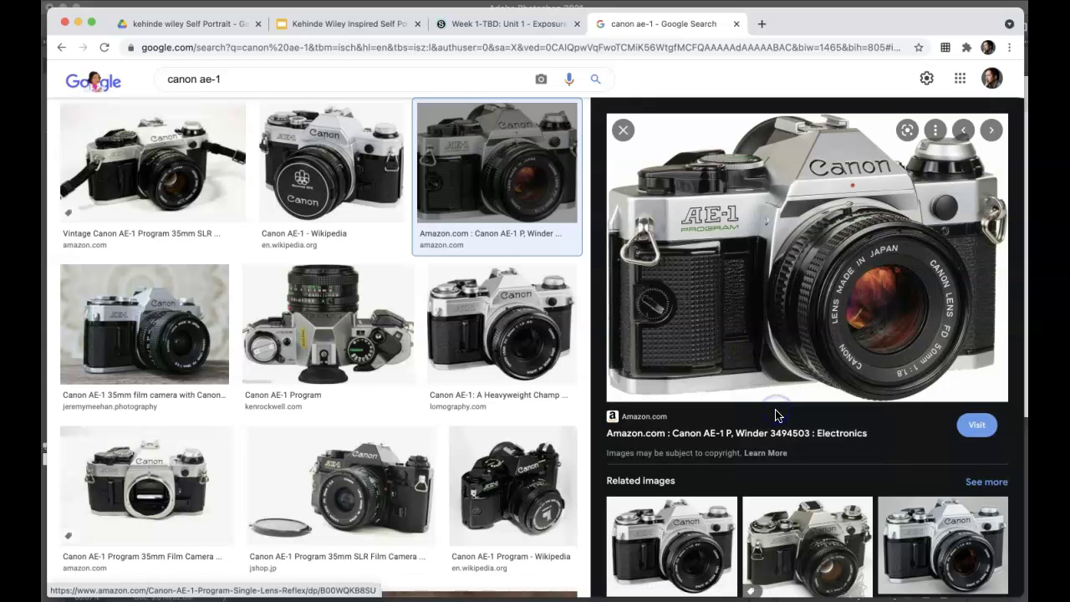
- Switch to Photoshop, paste the camera picture into the portrait composition, and move it toward the canvas's upper-left area
left_click(827, 7)
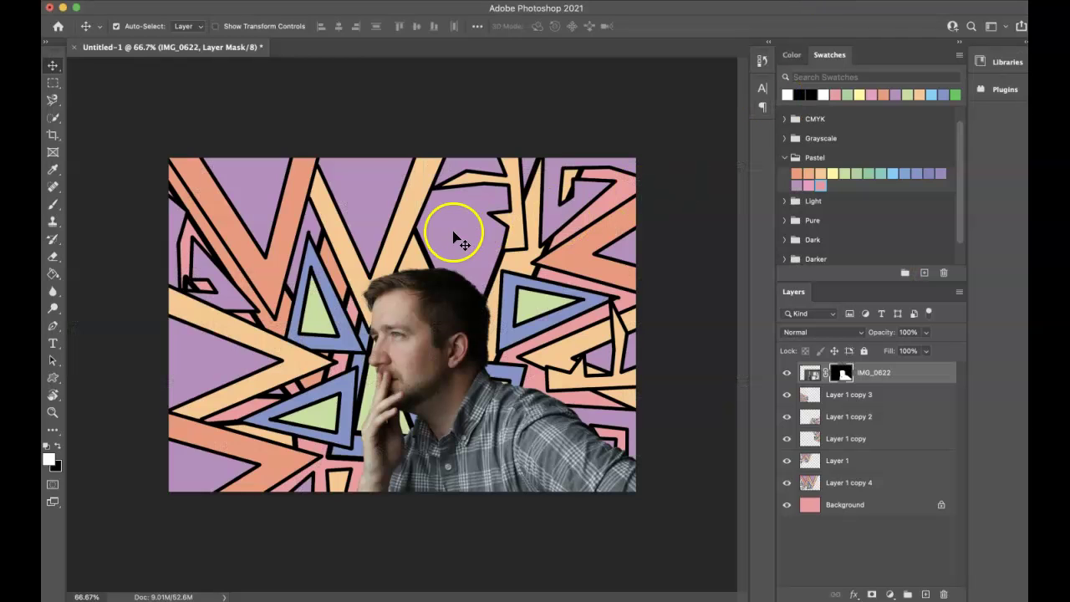
left_click(155, 0)
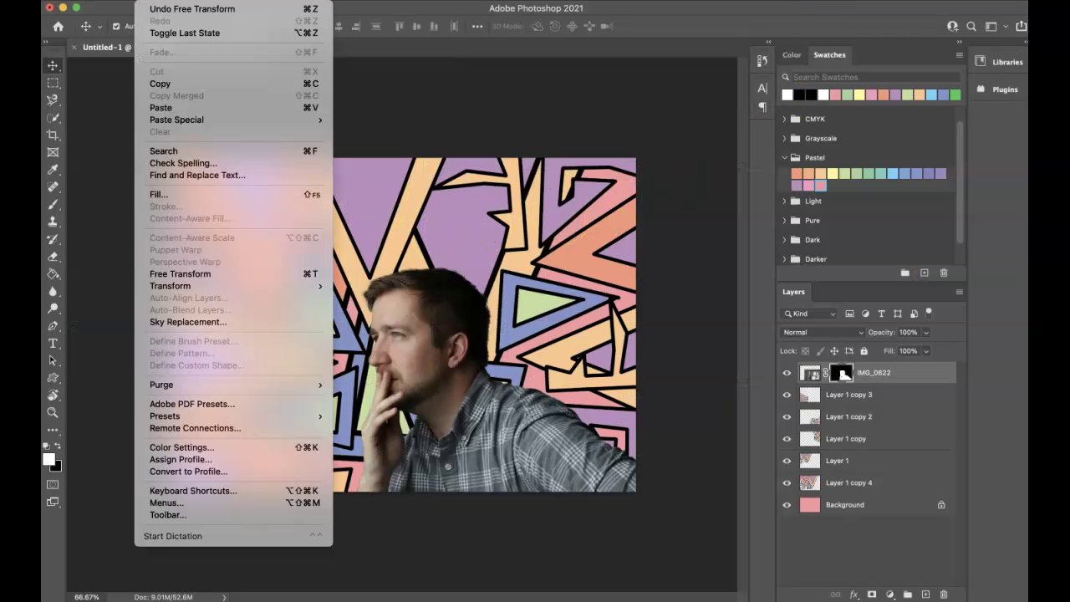
left_click(174, 110)
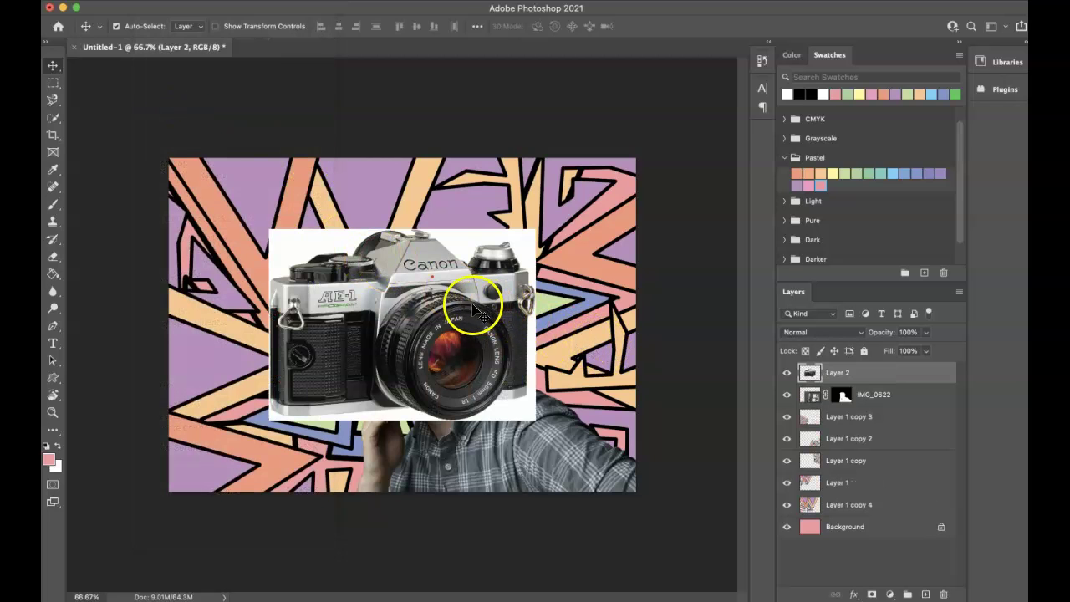
left_click_drag(481, 317, 370, 276)
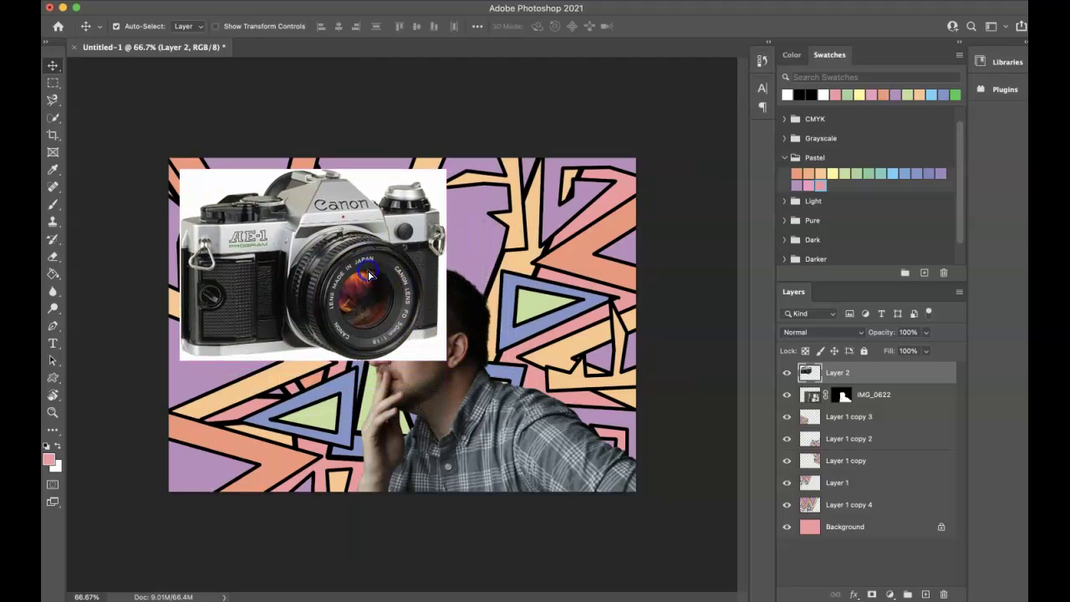
- Select the camera on Layer 2 automatically with the Quick Selection tool's Select Subject
left_click(54, 119)
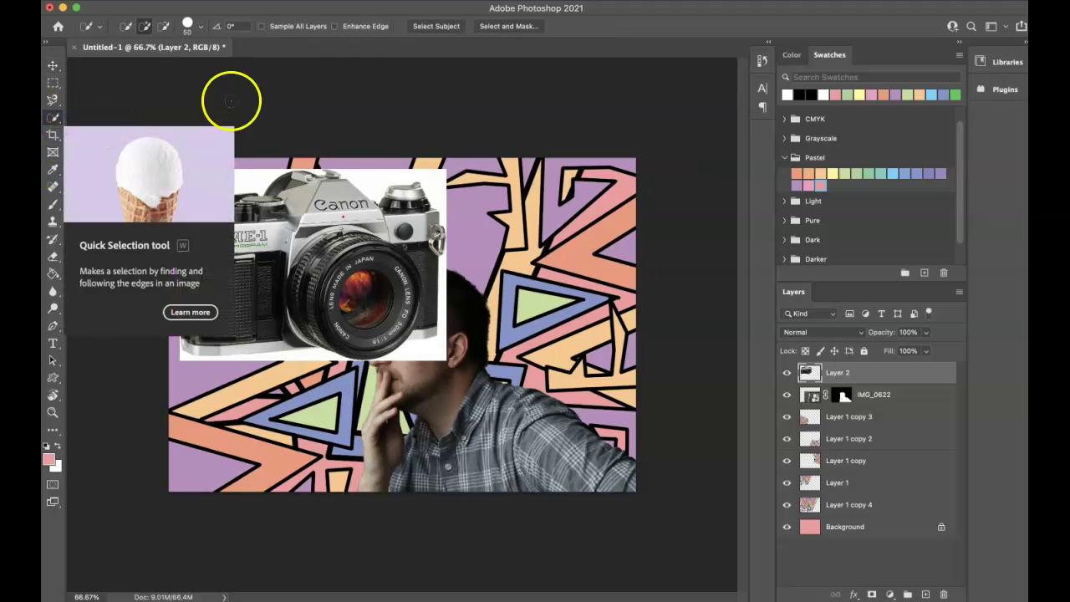
left_click(430, 30)
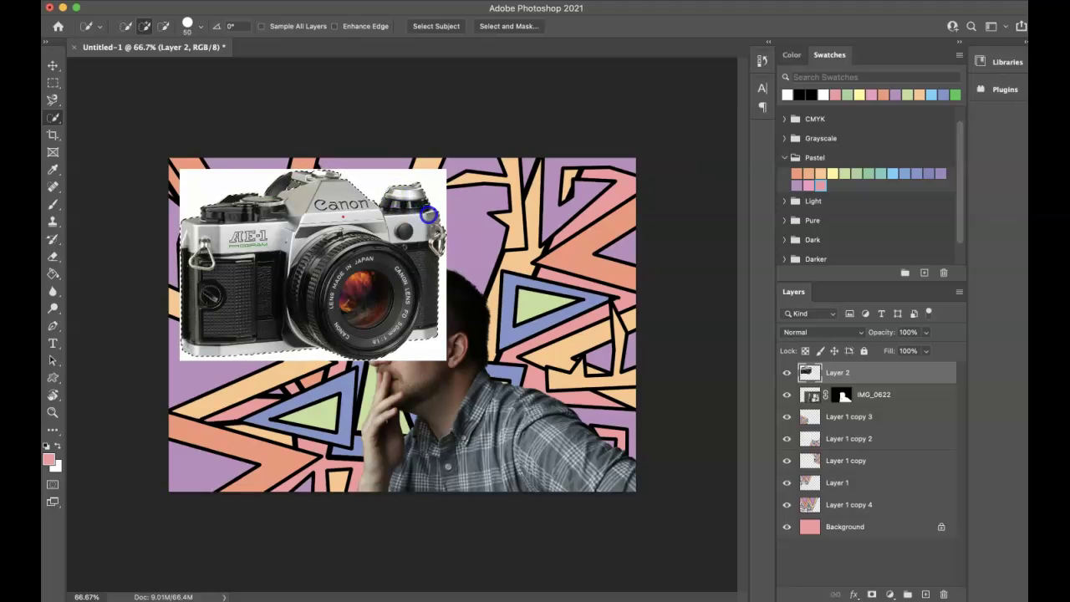
right_click(319, 174)
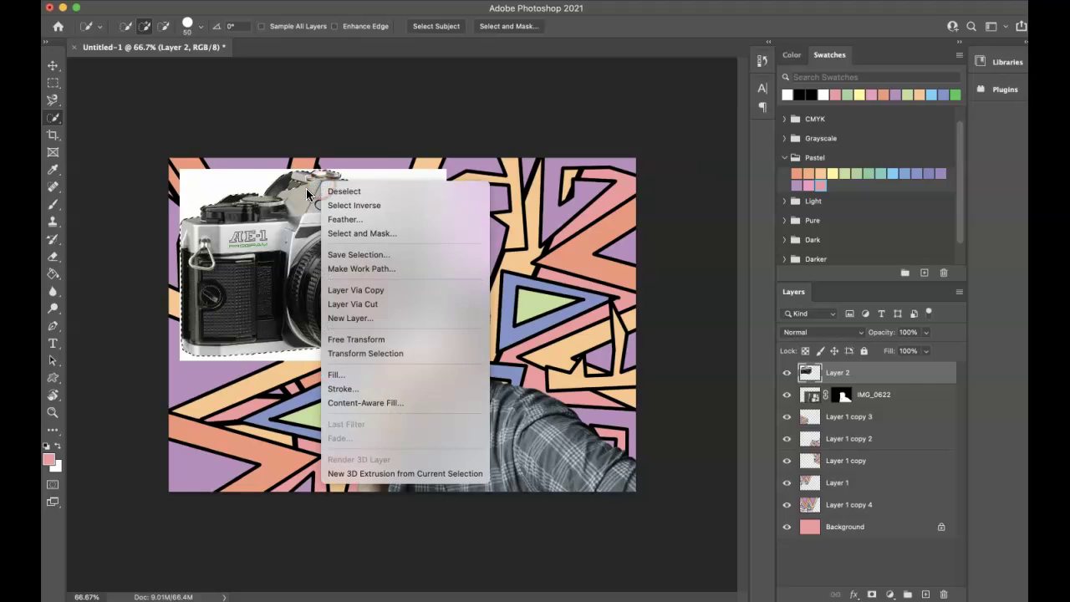
key("Escape")
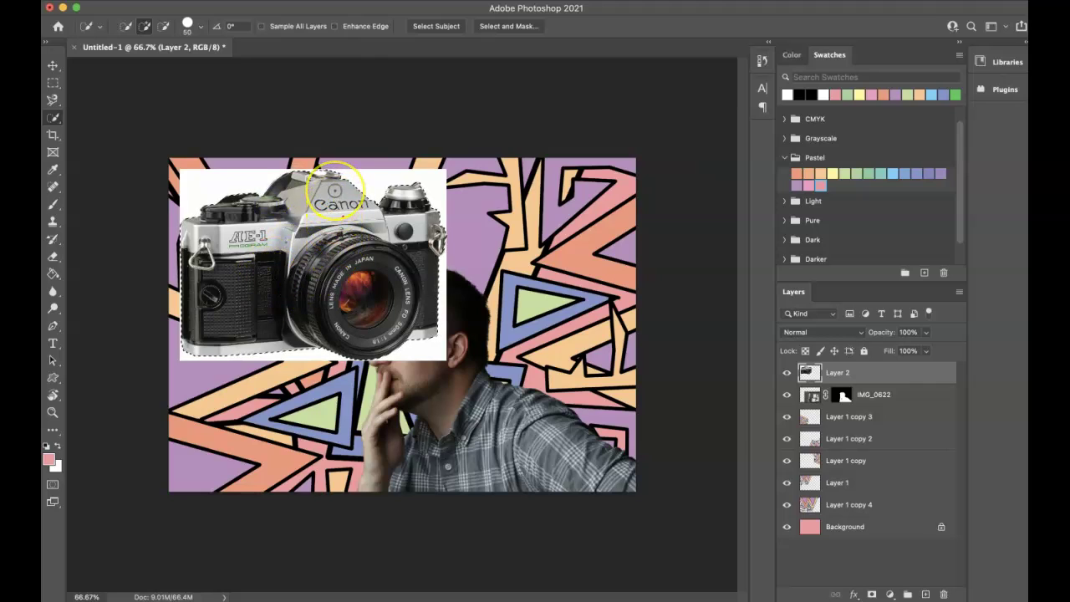
- Refine the camera selection by subtracting the white gap at the hot shoe with a size 10 brush and adding missed top edges at size 8
key("super+equal")
key("super+equal")
scroll(329, 148, "up", 3)
scroll(329, 148, "left", 3)
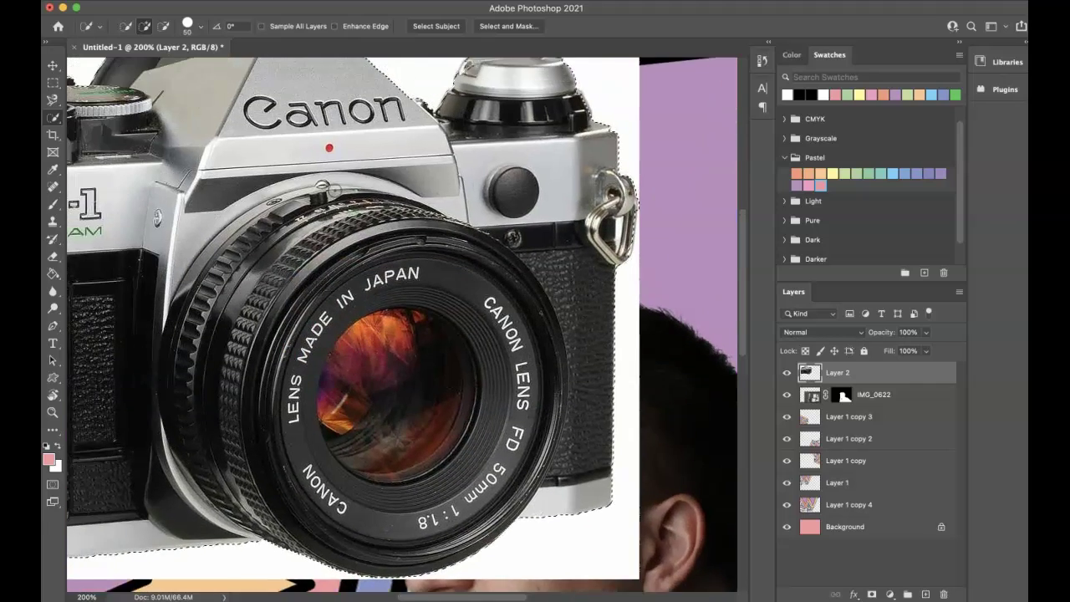
scroll(262, 156, "up", 5)
scroll(262, 156, "left", 1)
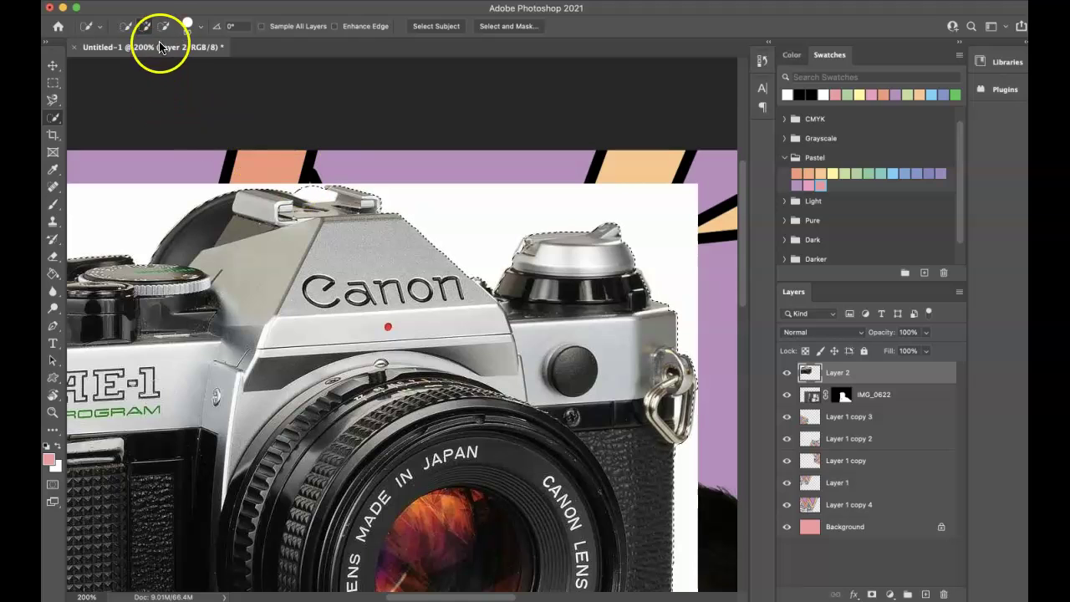
left_click_drag(341, 175, 325, 180)
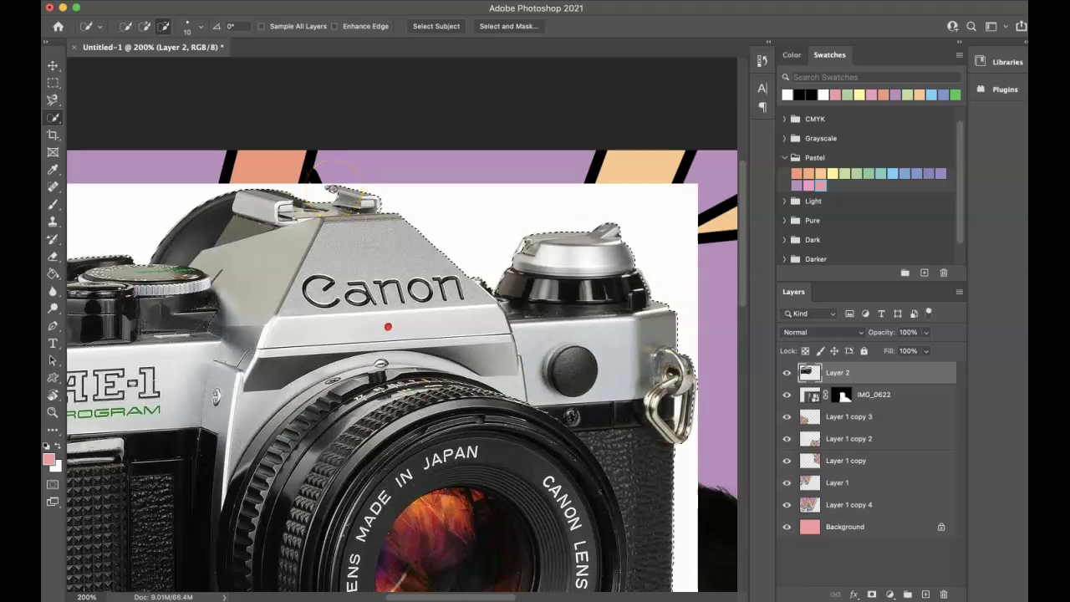
left_click(144, 26)
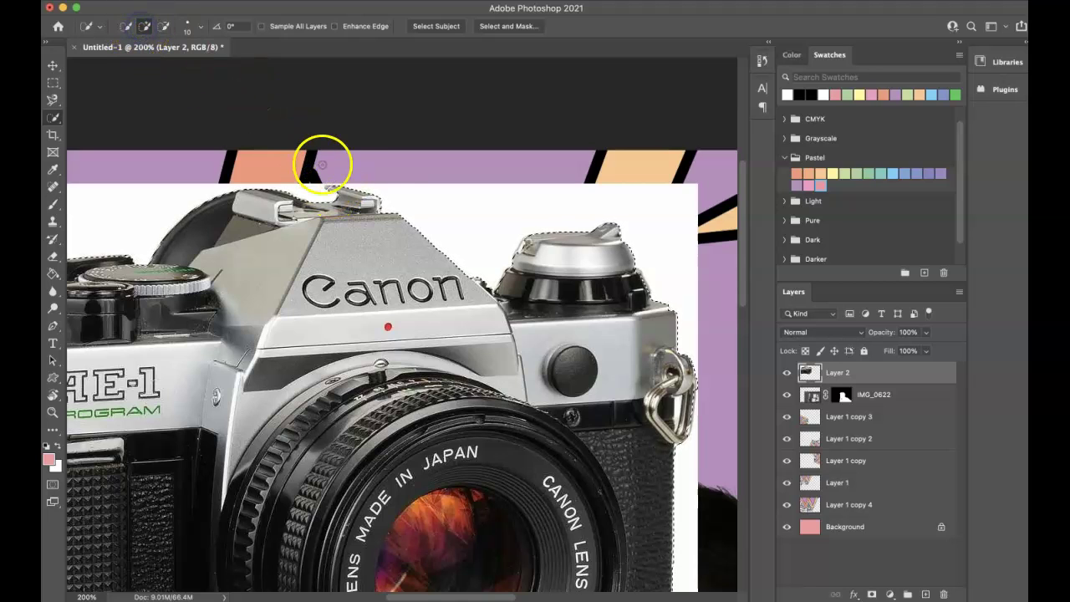
key("bracketleft")
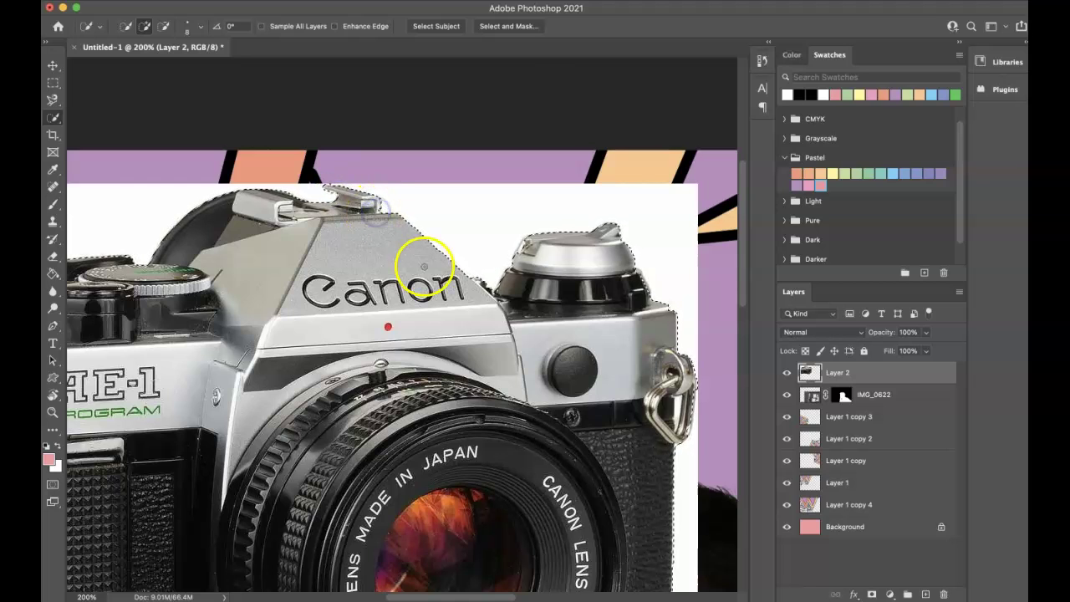
left_click_drag(522, 249, 604, 296)
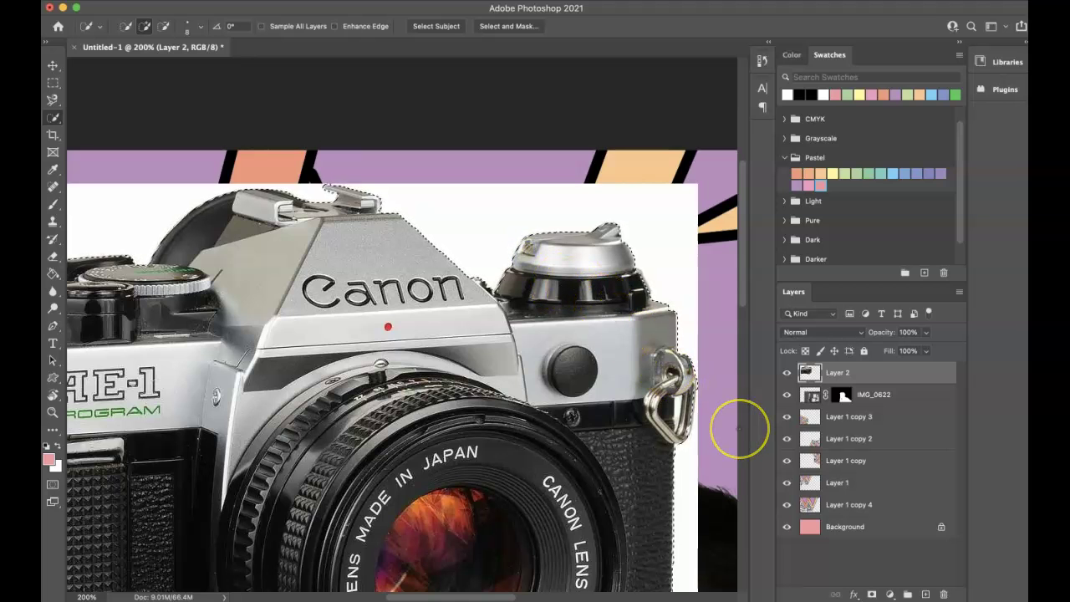
key("super+0")
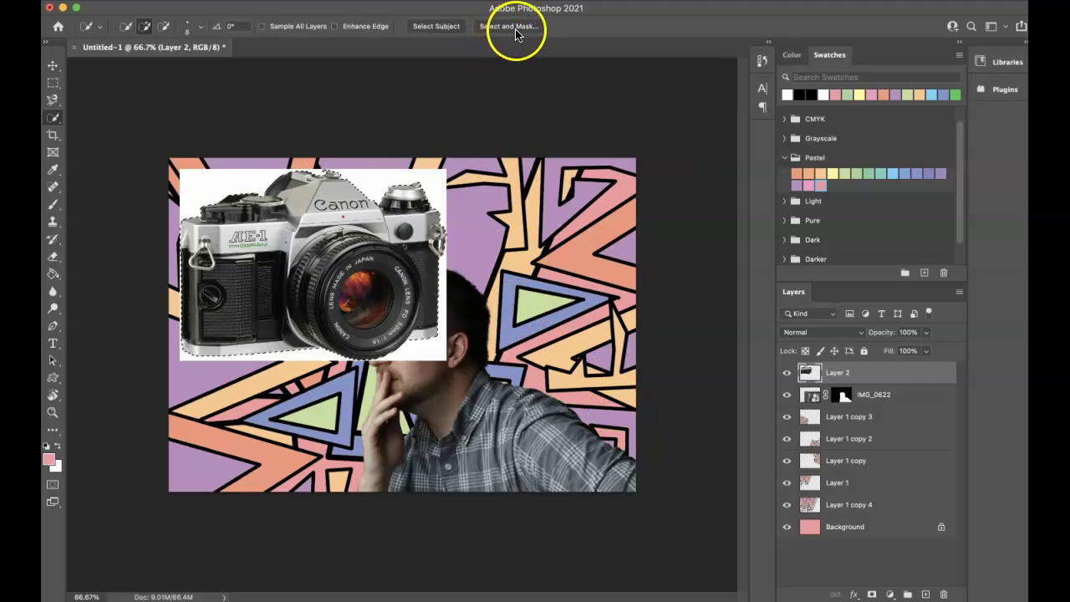
- Refine the selection edge in Select and Mask with 3 px Radius, Smart Radius and 10% Contrast, and apply it as Layer 2's mask
left_click(516, 34)
left_click(875, 208)
left_click(848, 230)
left_click(864, 376)
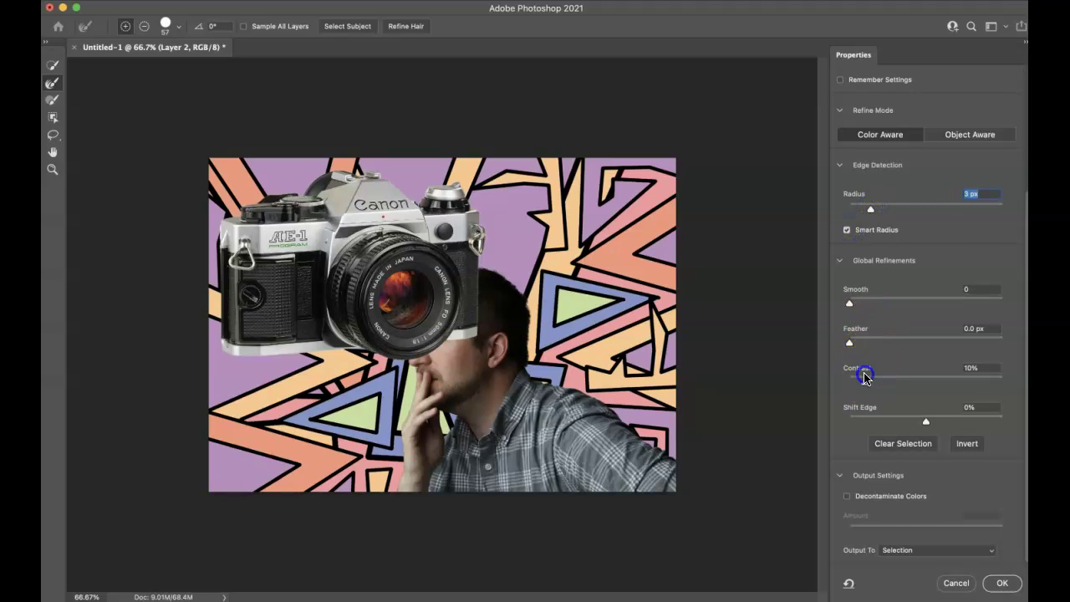
left_click(1004, 583)
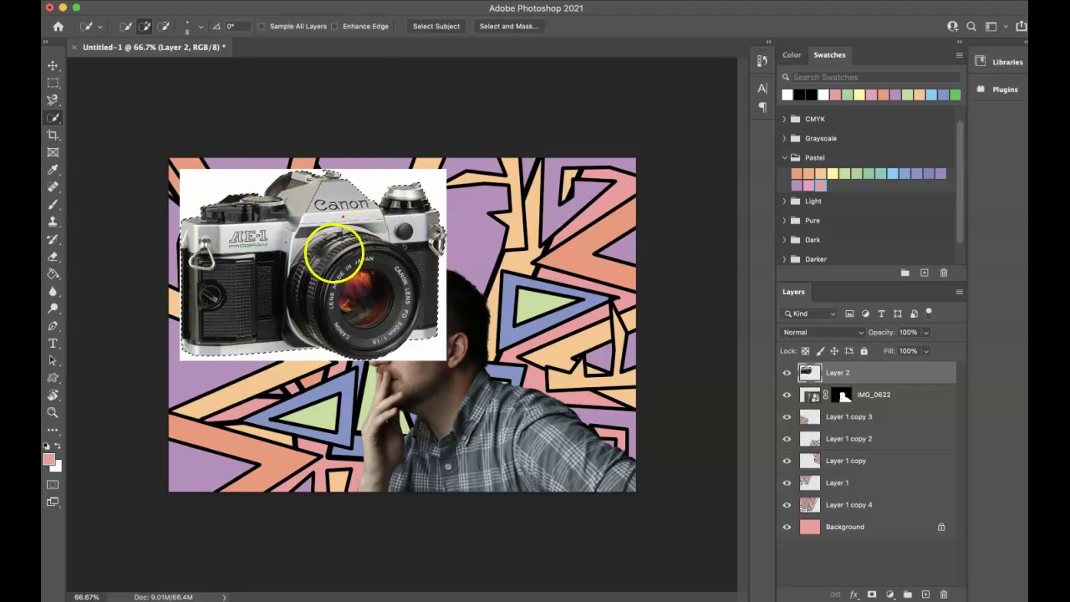
left_click(872, 595)
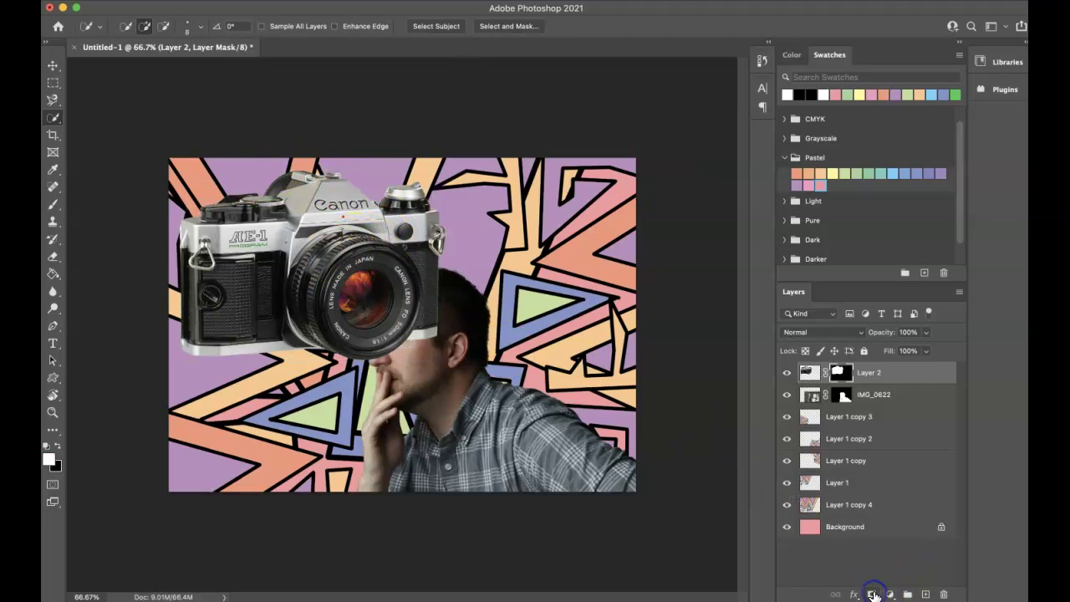
- Scale the cut-out camera to about 59%, rotate it about -18°, and place it in the canvas's upper-left corner above the man
left_click(52, 66)
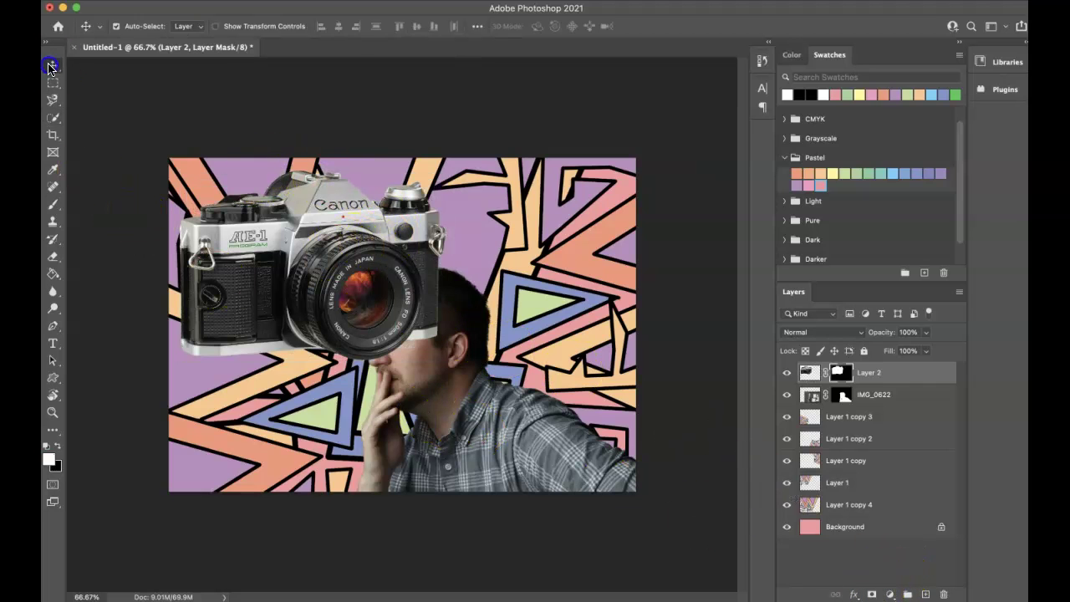
left_click_drag(256, 236, 294, 269)
key("ctrl+t")
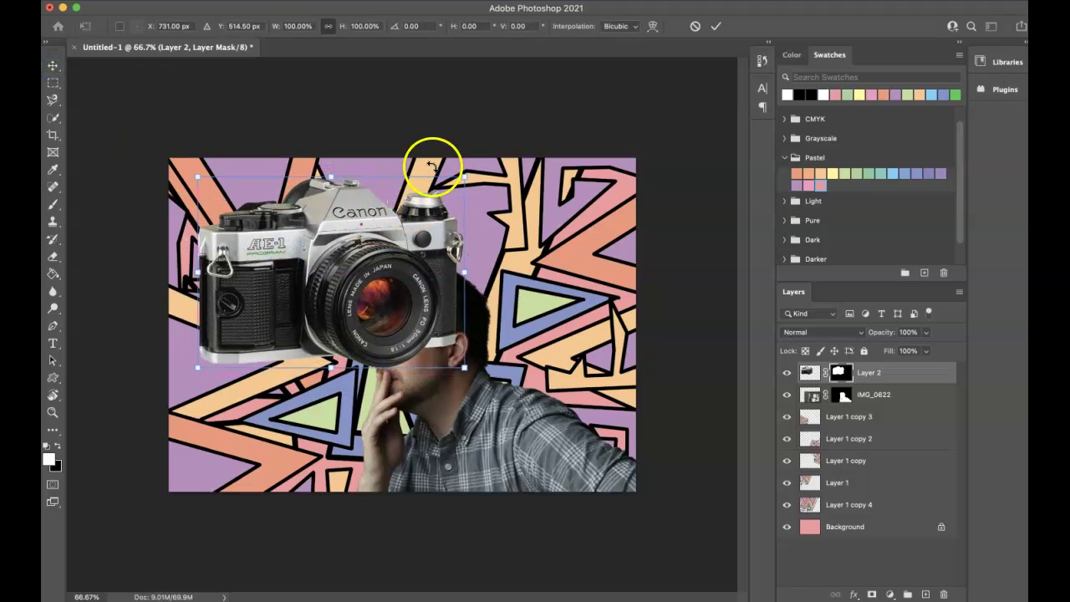
left_click_drag(465, 177, 361, 220)
left_click_drag(298, 310, 282, 251)
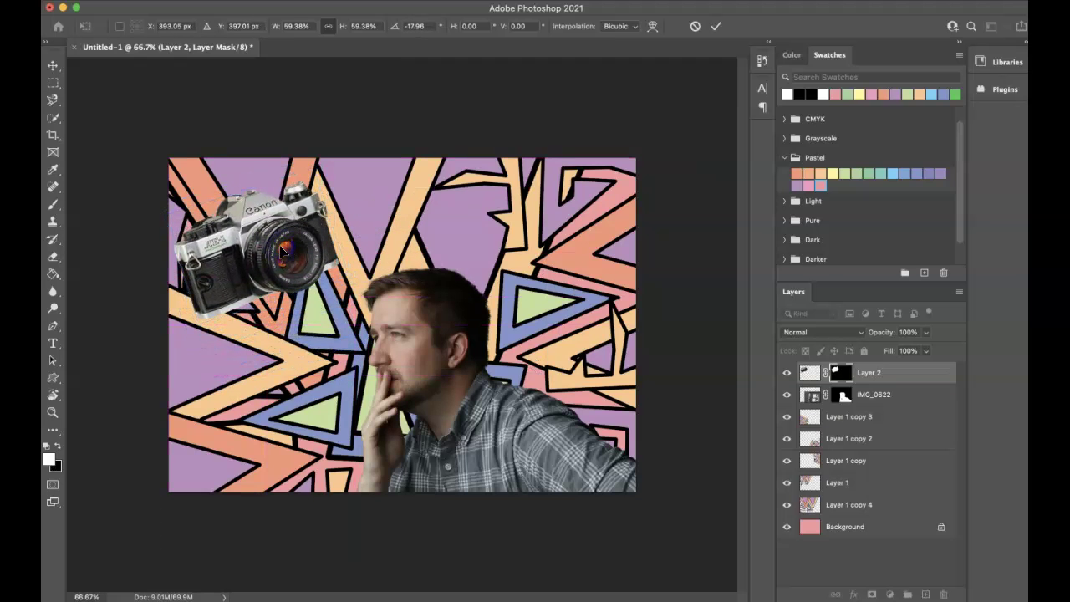
key("Return")
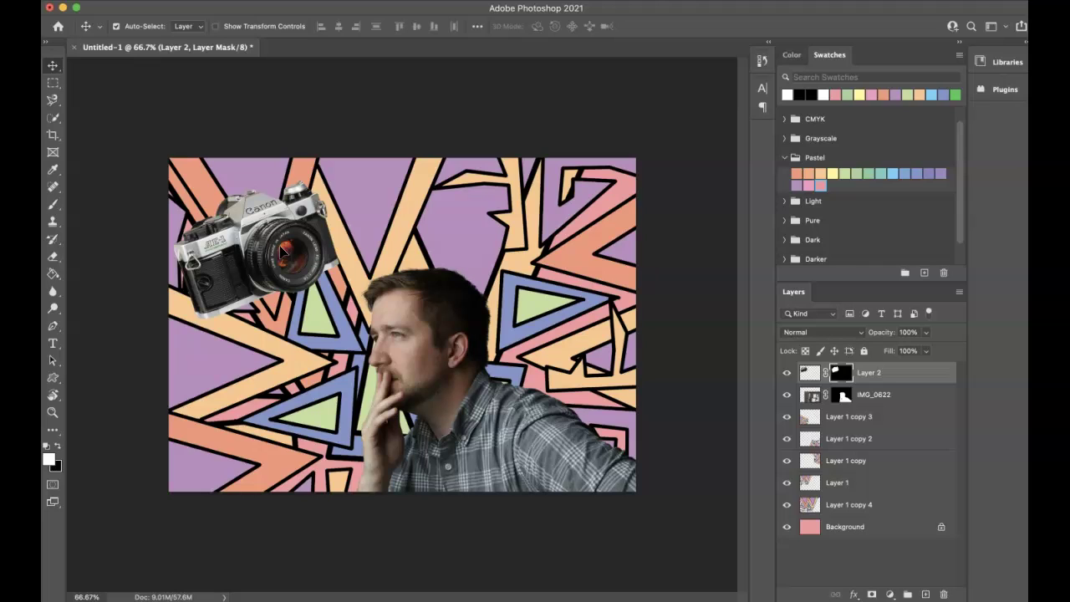
left_click_drag(283, 253, 288, 247)
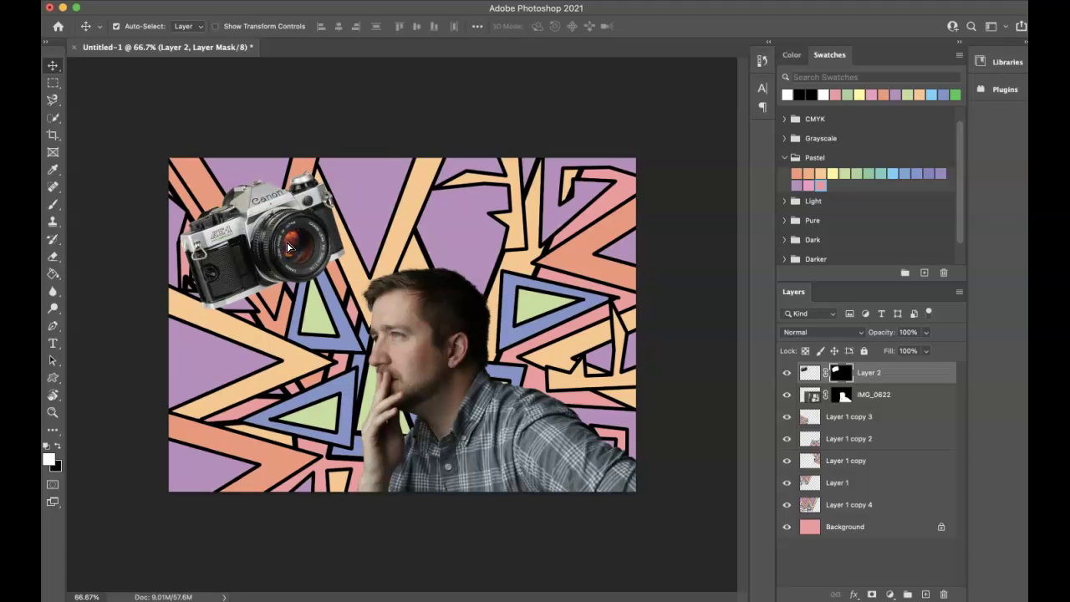
mouse_move(295, 409)
left_mouse_down()
mouse_move(255, 418)
mouse_move(342, 428)
left_mouse_up()
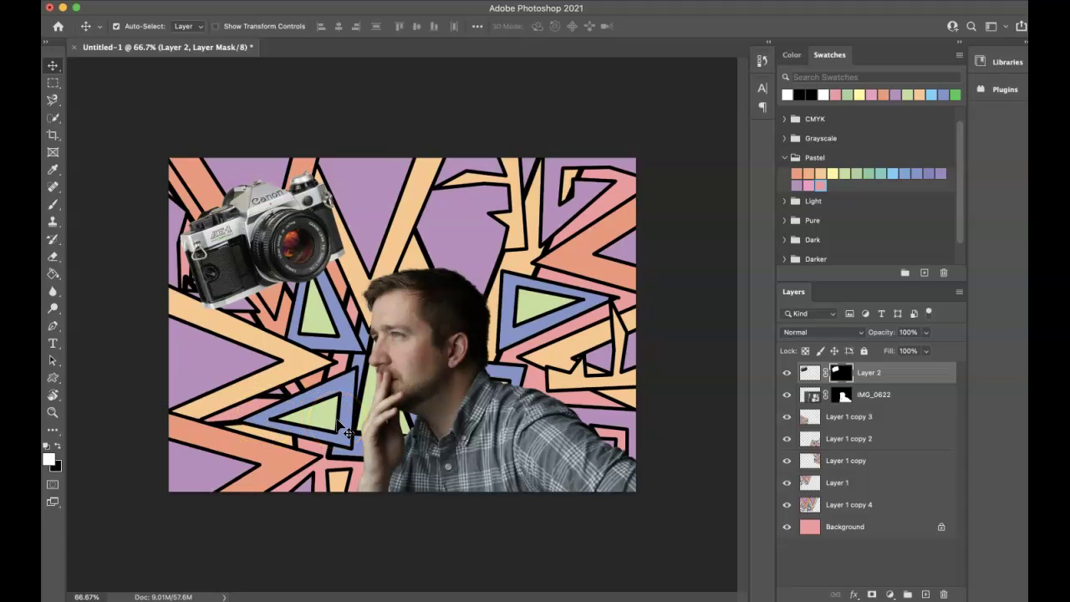